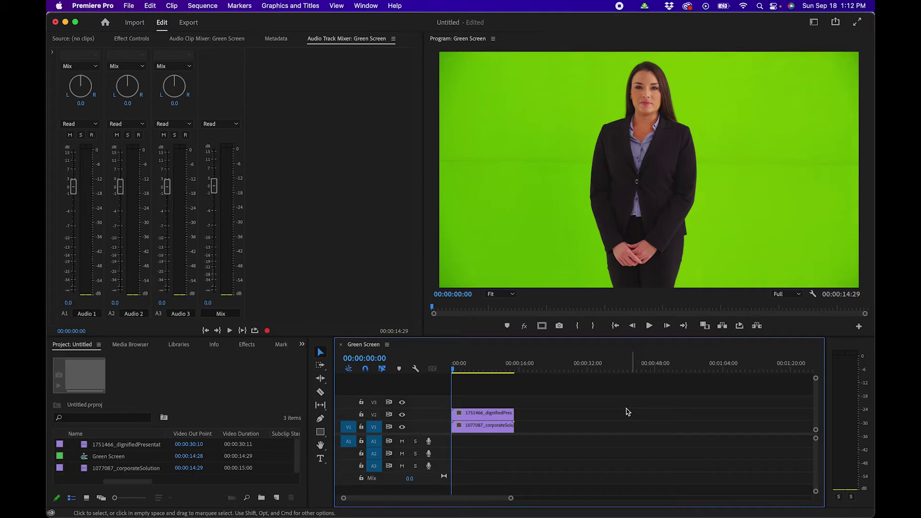
Hide the presenter track to preview the background, then switch to the Color workspace
click(402, 415)
click(814, 22)
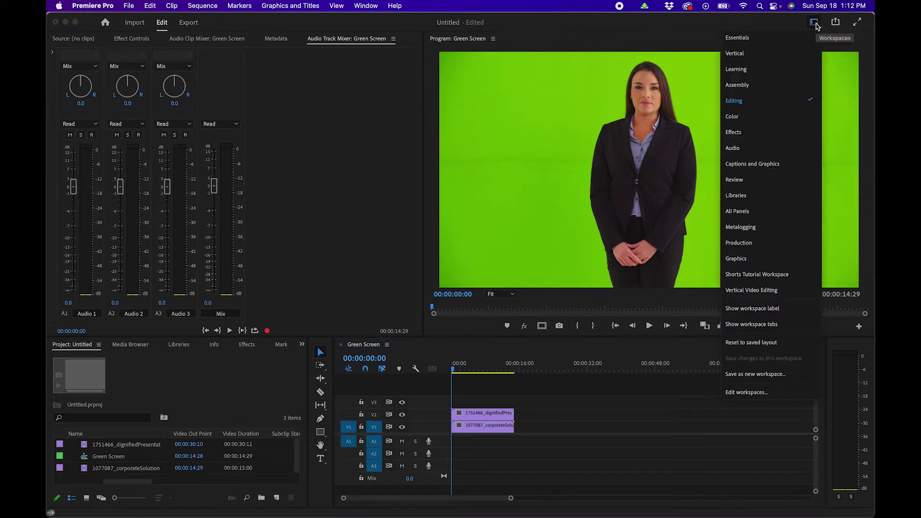
click(751, 116)
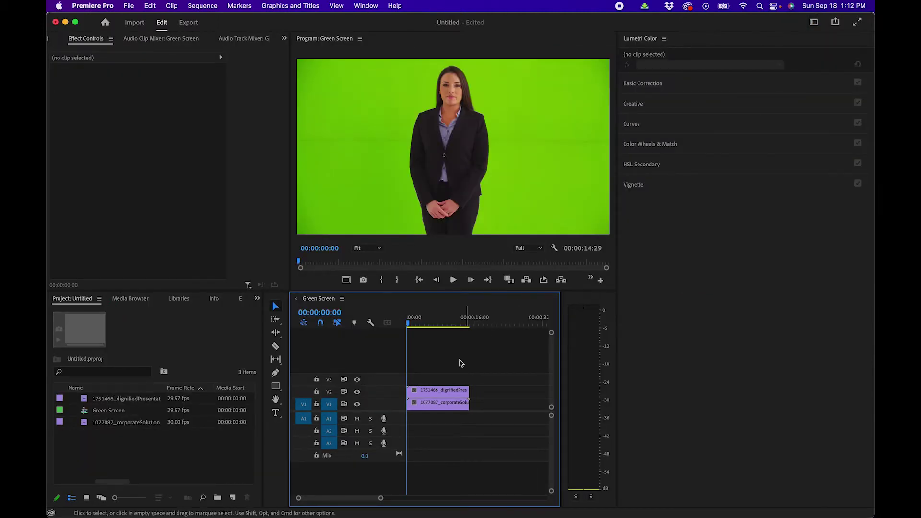
Select the V2 presenter clip, expand Basic Correction and show Lumetri Scopes
click(436, 394)
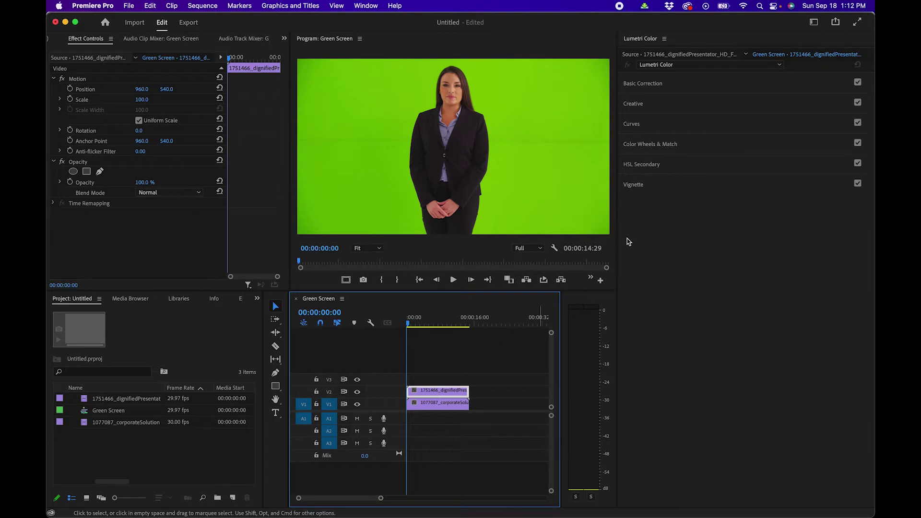
click(674, 87)
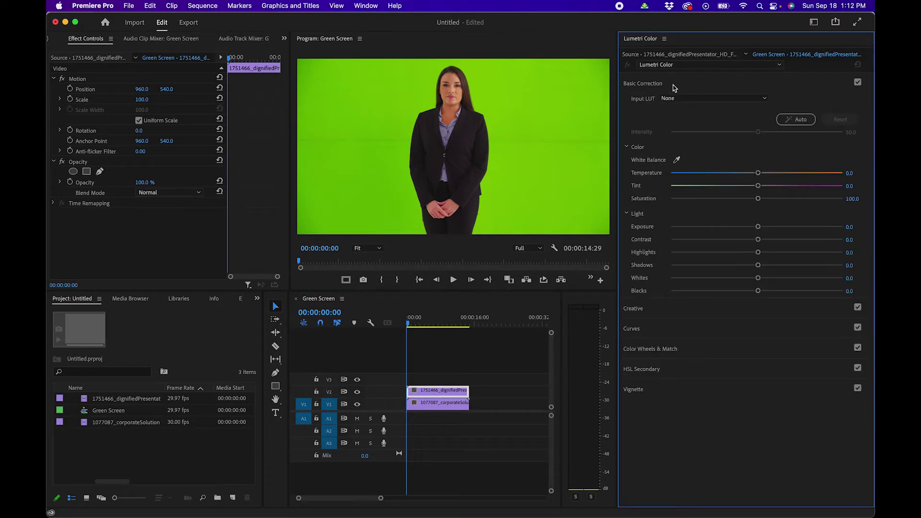
click(284, 39)
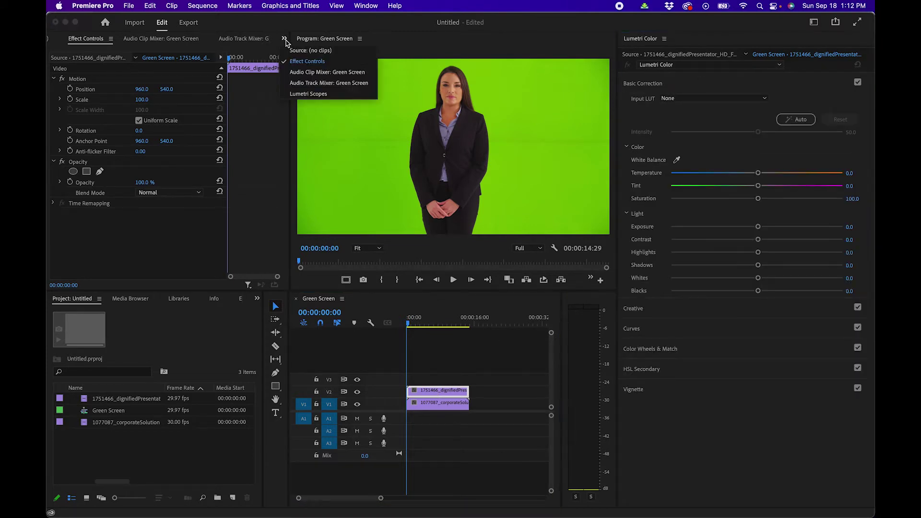
click(302, 94)
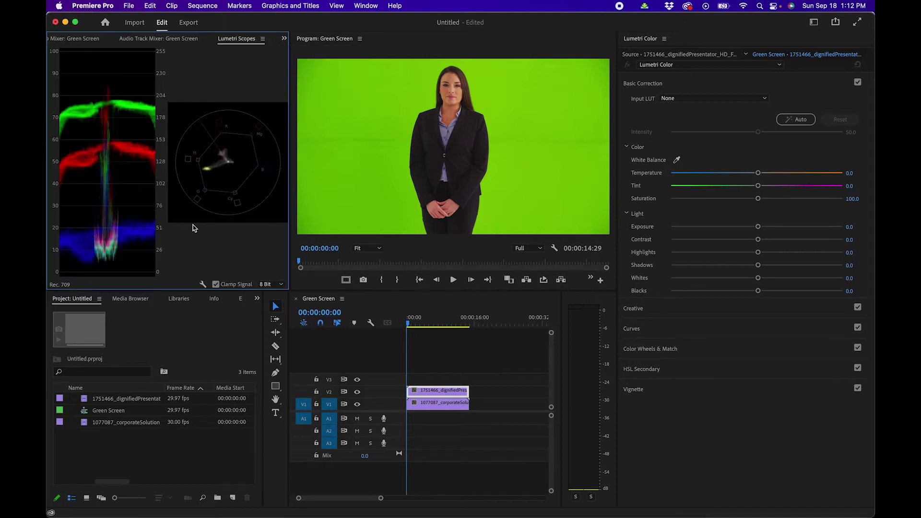
Set Exposure 0.2, Contrast 24.9, Highlights 14.6, Shadows -9.5 and Blacks -6.6
click(758, 227)
drag(758, 227, 751, 294)
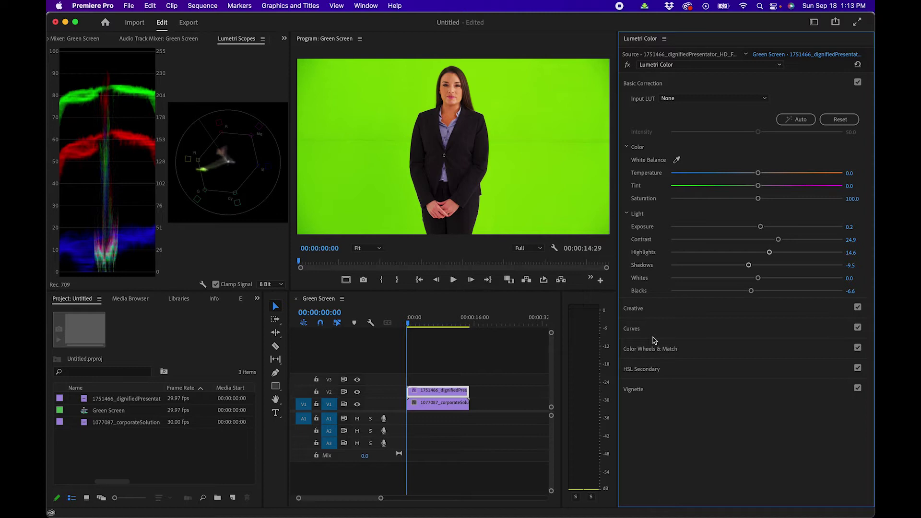
Anchor the Hue vs Sat curve around green and raise the middle to boost green saturation
click(642, 329)
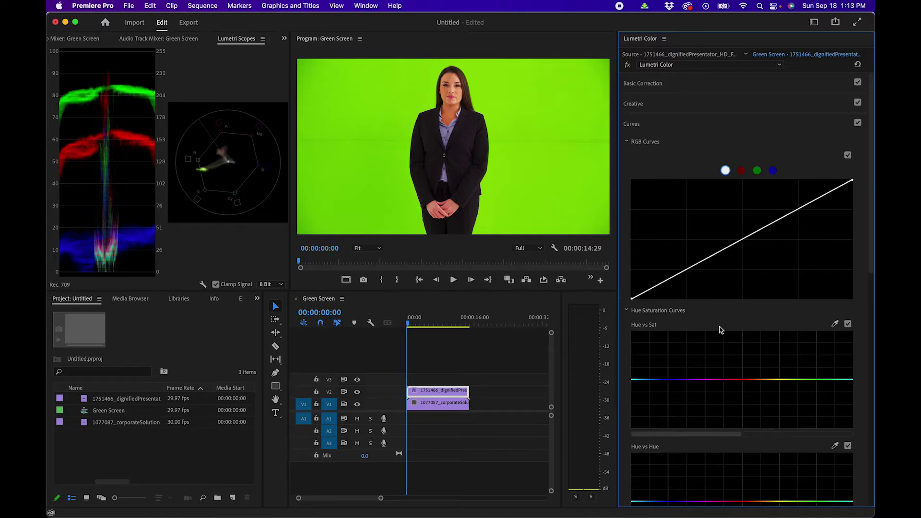
scroll(719, 330, down, 3)
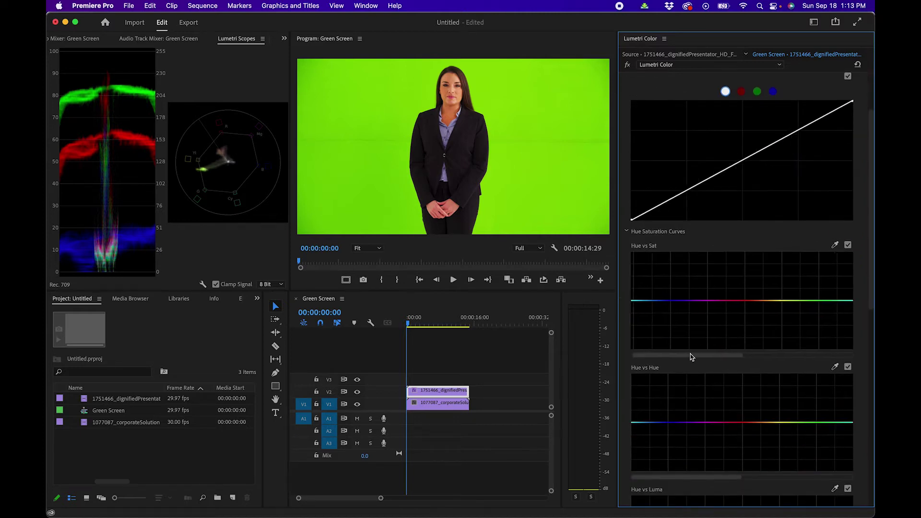
scroll(688, 355, right, 5)
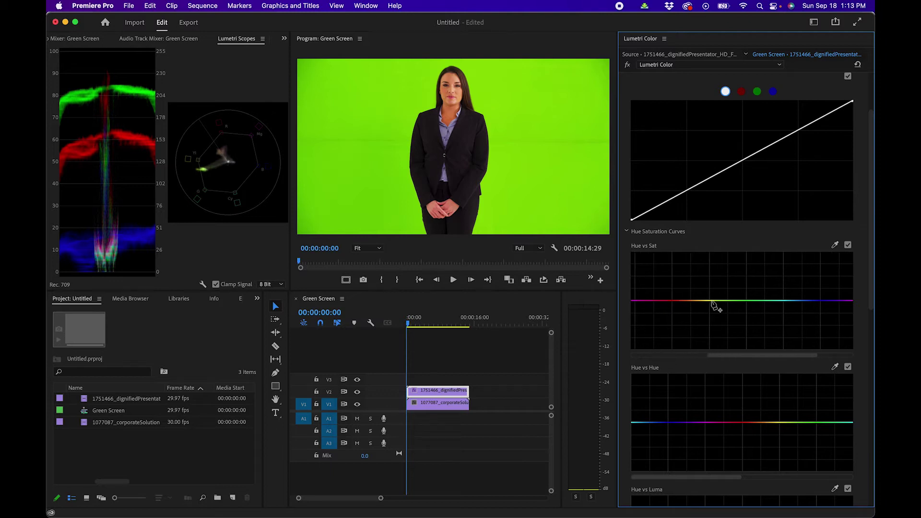
click(712, 301)
click(777, 301)
drag(745, 301, 747, 274)
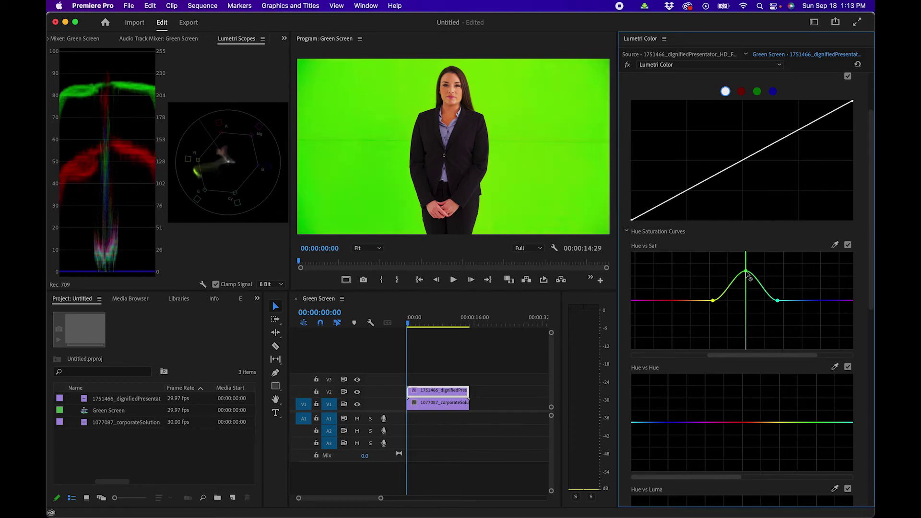
Toggle the saturation curve off and on to compare, leaving the green boost enabled
click(848, 245)
click(848, 245)
click(848, 245)
click(848, 245)
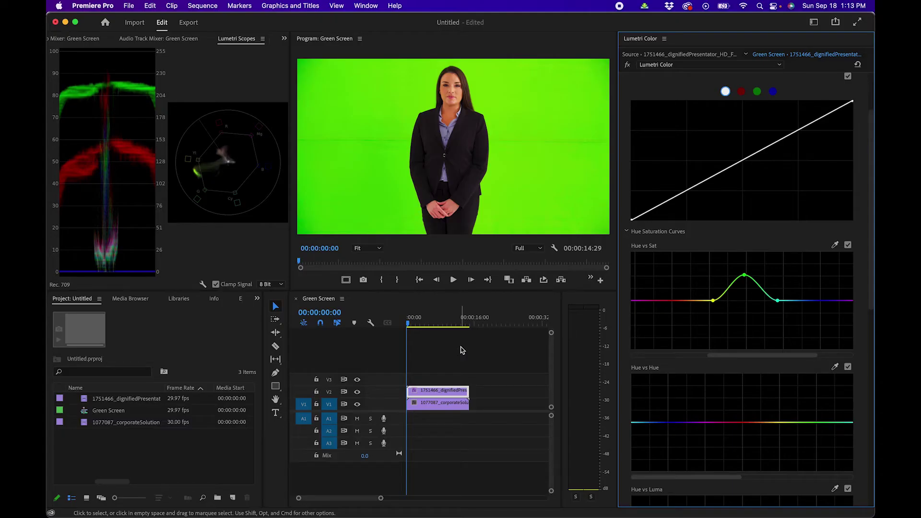
click(813, 22)
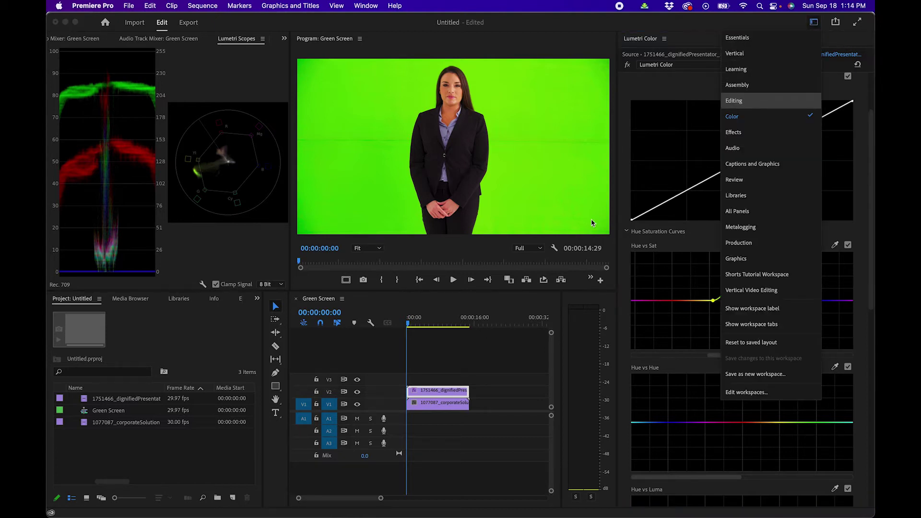
Return to the Editing workspace and apply Ultra Key, found by searching 'ultra', to the V2 clip
click(745, 99)
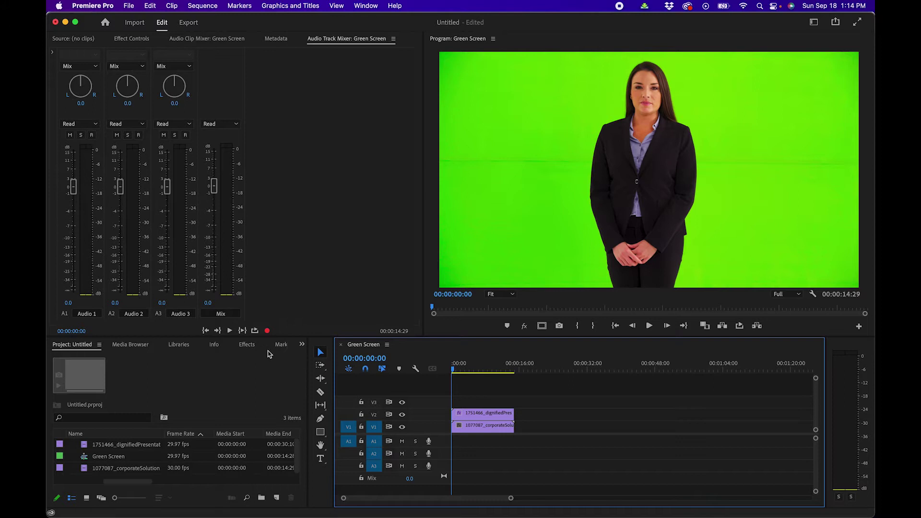
click(246, 345)
click(115, 360)
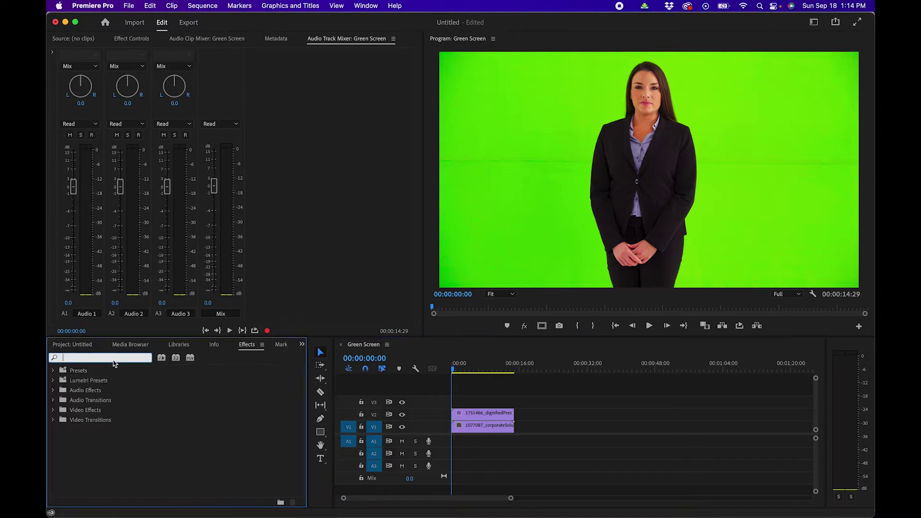
text(ultr)
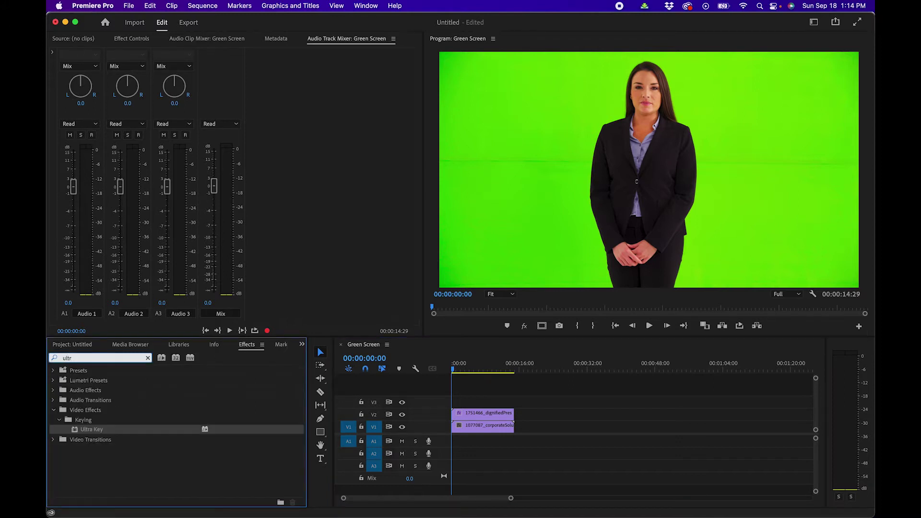
text(a)
drag(91, 430, 475, 416)
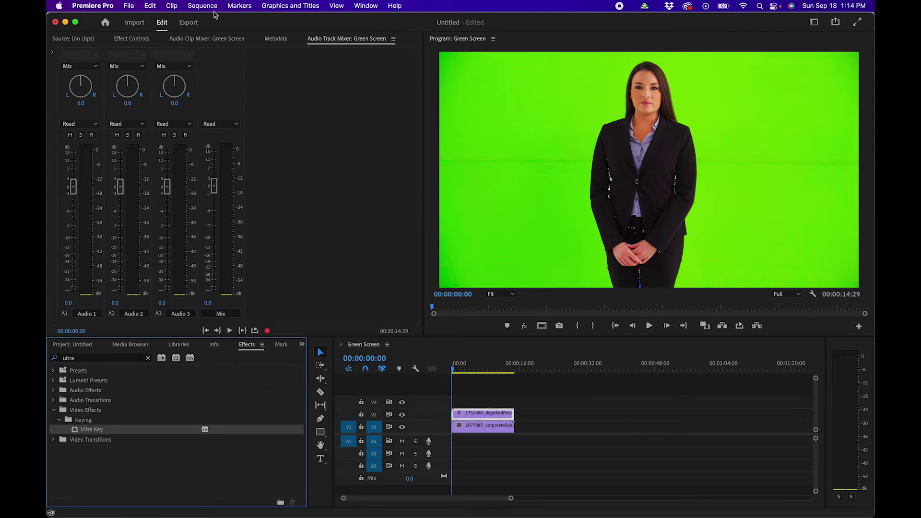
In Effect Controls, collapse Lumetri Color and select the Ultra Key effect
click(134, 40)
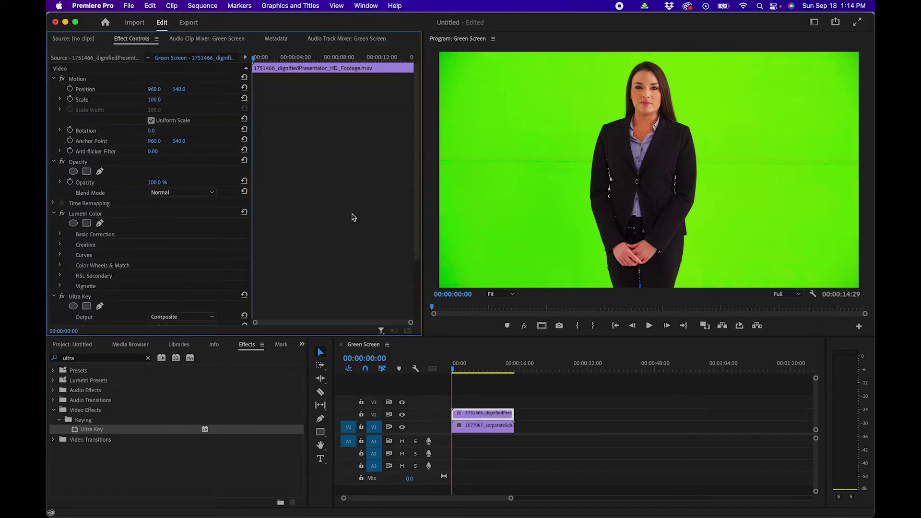
scroll(352, 214, down, 4)
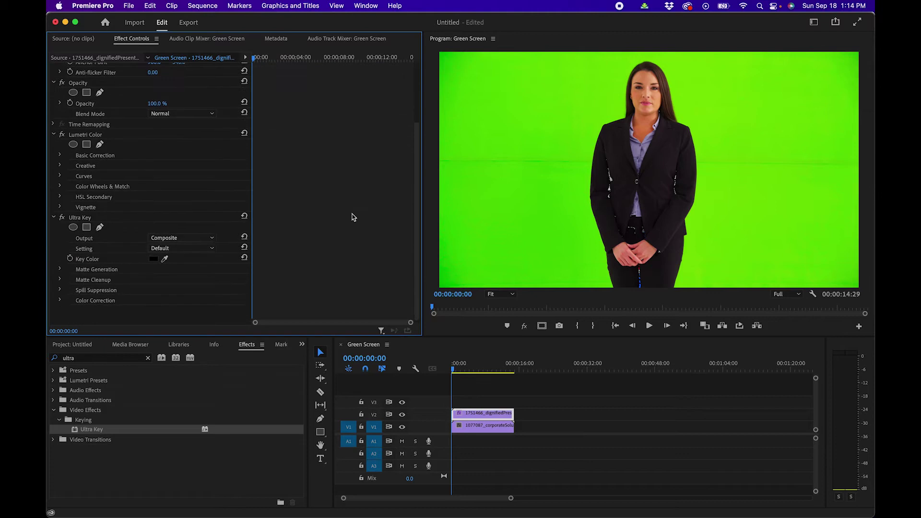
click(54, 136)
click(79, 207)
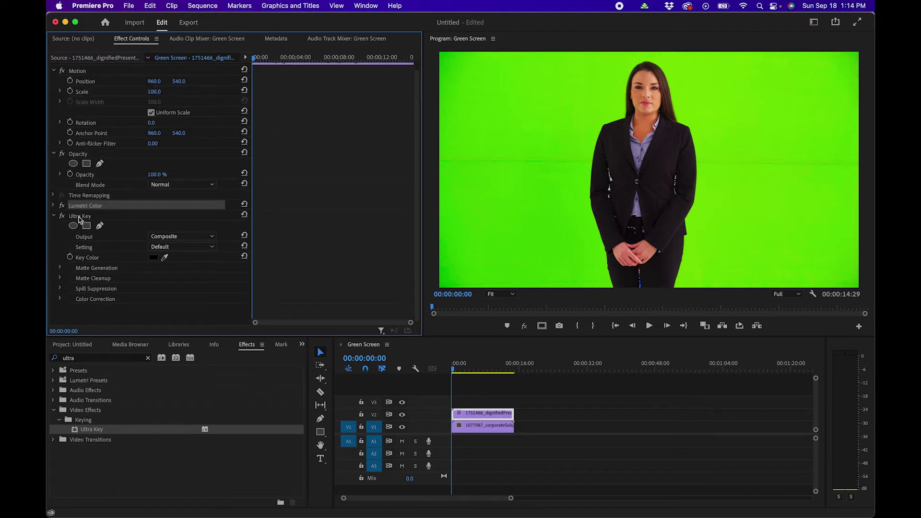
click(80, 216)
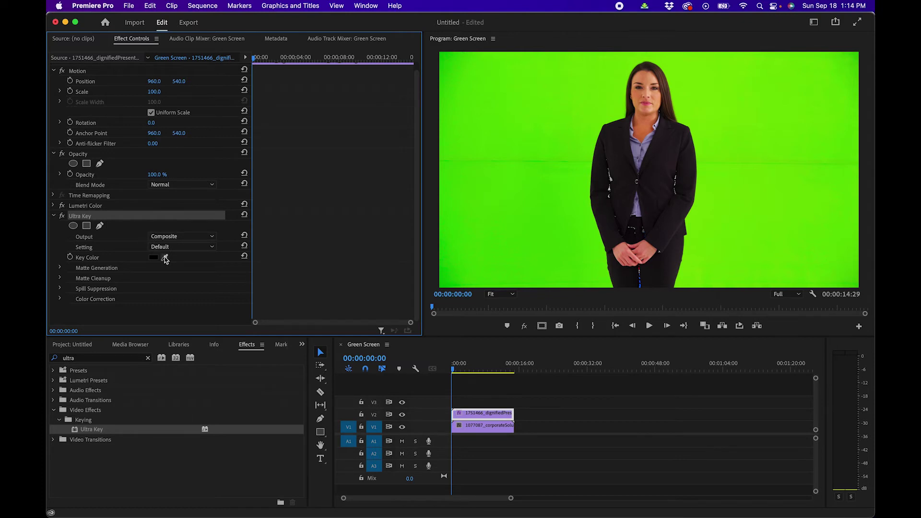
click(164, 258)
Sample the green screen as Ultra Key's Key Color
click(532, 124)
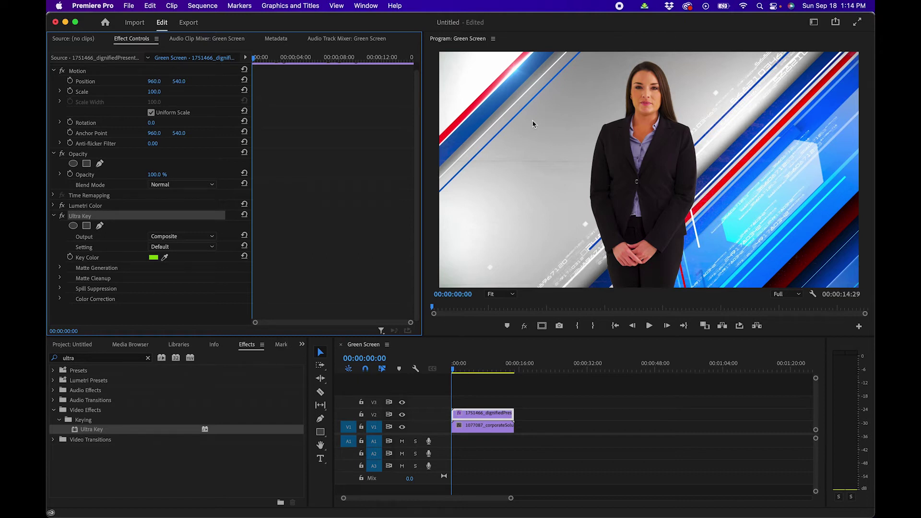
click(186, 237)
Set Ultra Key's Output to Alpha Channel
click(187, 257)
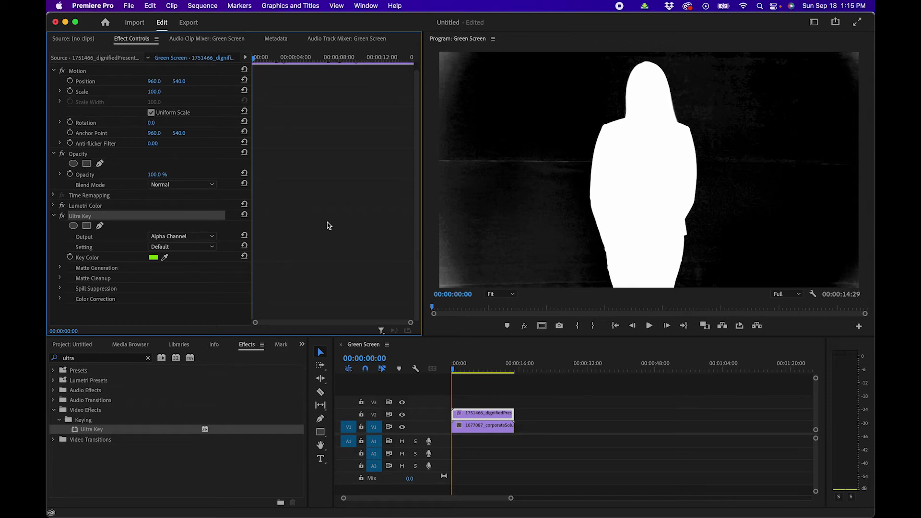
Set Matte Generation to Transparency 25, Highlight 0, Shadow 10 and Pedestal 100
click(60, 267)
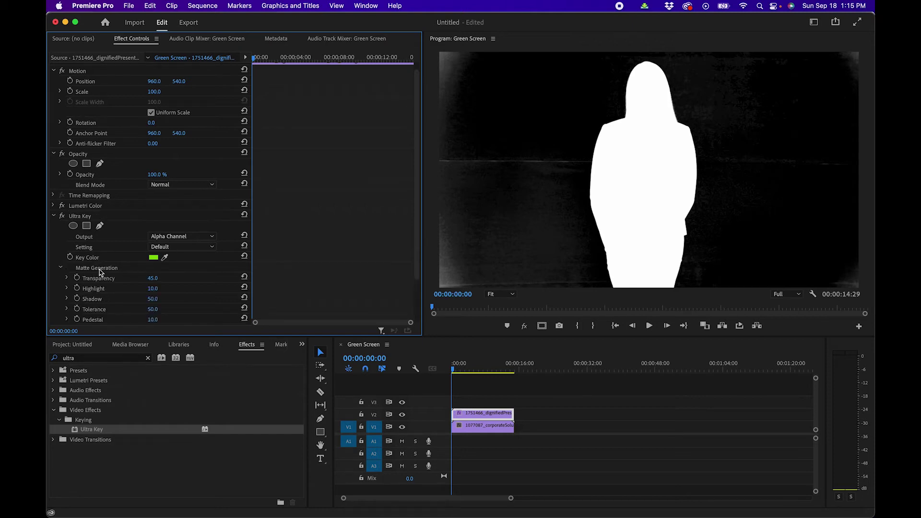
scroll(100, 271, down, 3)
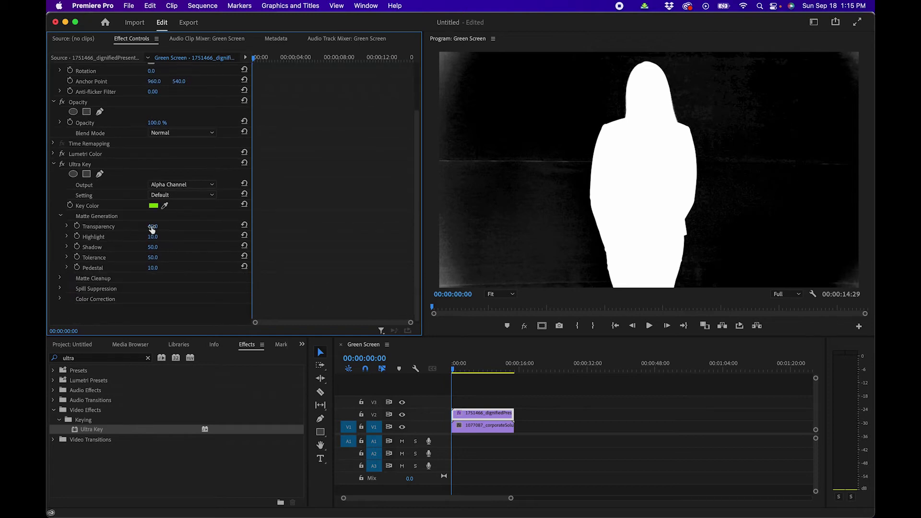
drag(153, 225, 165, 226)
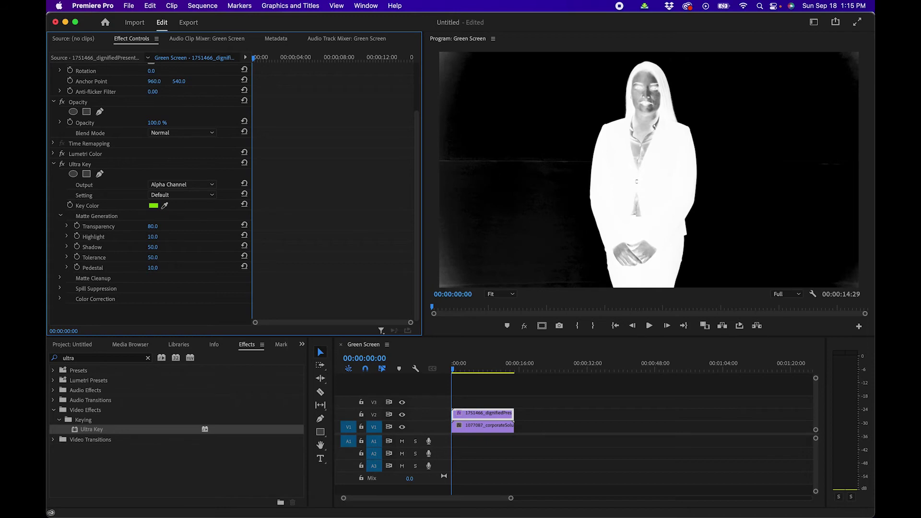
drag(165, 226, 153, 226)
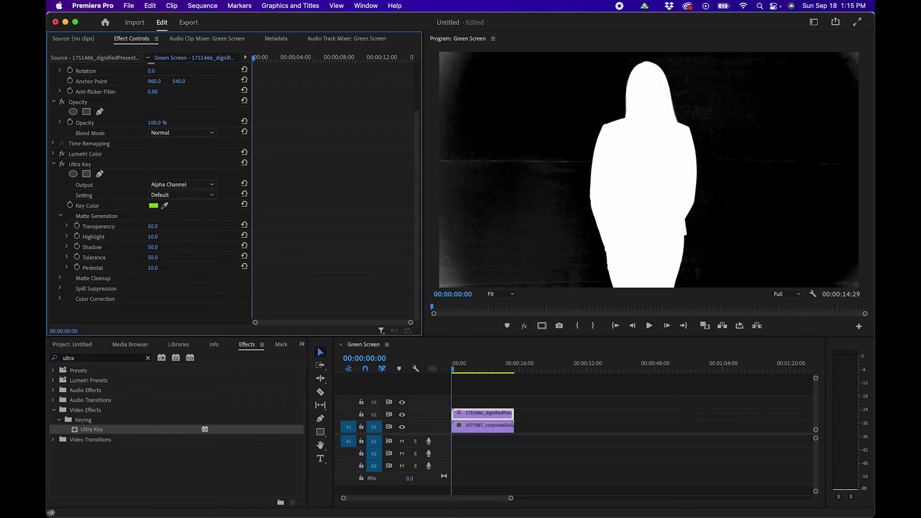
drag(152, 236, 181, 236)
drag(163, 237, 151, 237)
drag(152, 247, 177, 246)
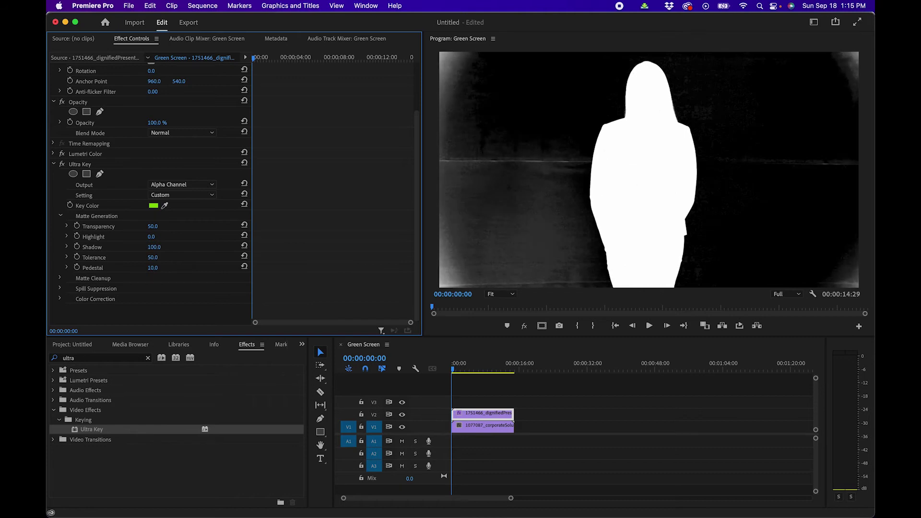
drag(153, 246, 111, 246)
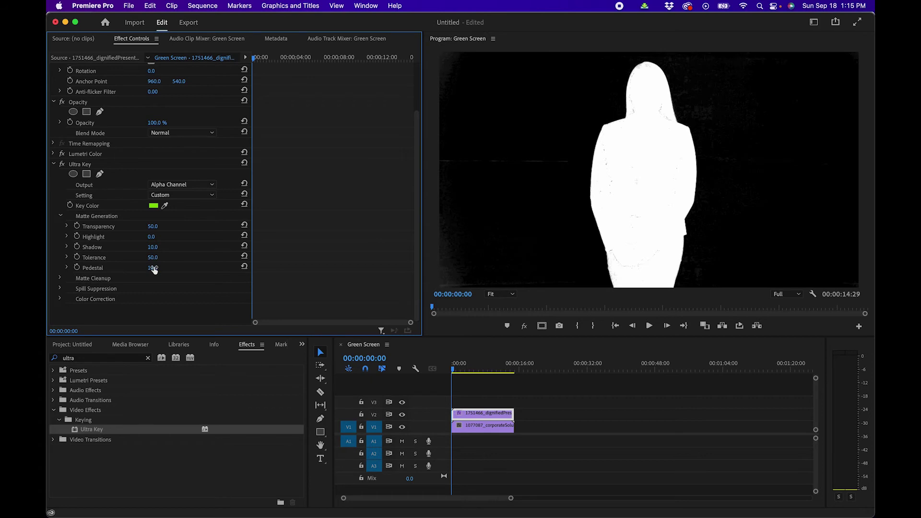
drag(153, 268, 183, 267)
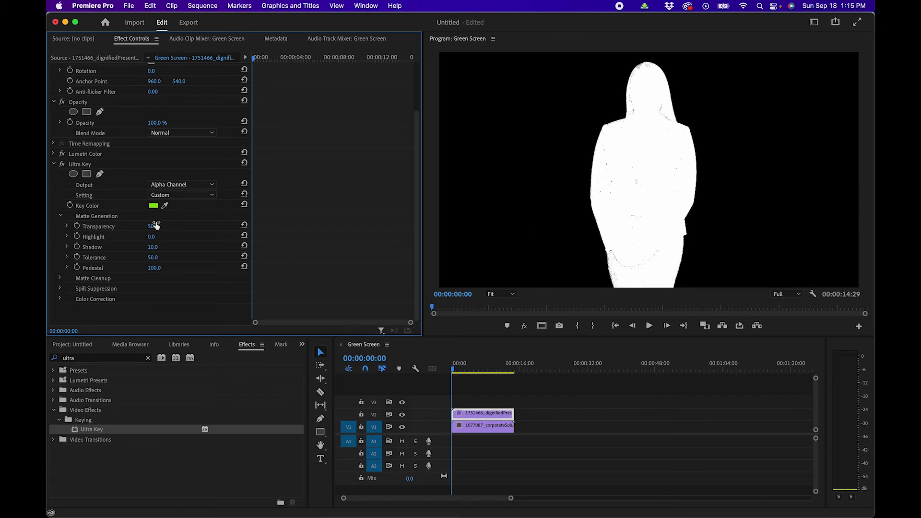
drag(153, 226, 150, 226)
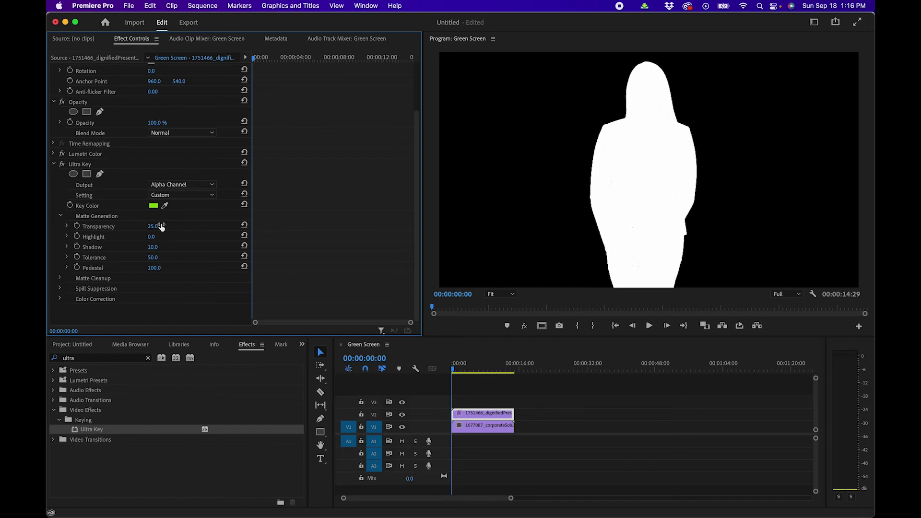
Switch Ultra Key Output back to Composite and play the sequence
click(174, 185)
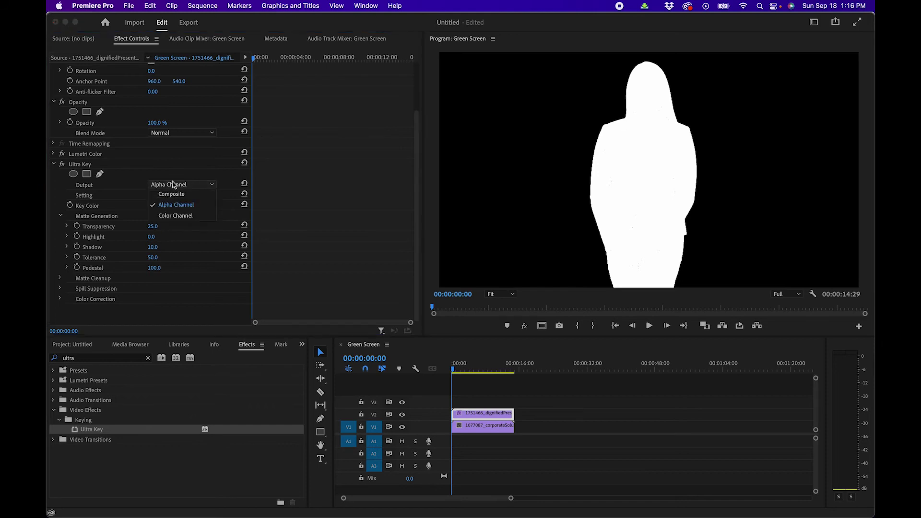
click(173, 193)
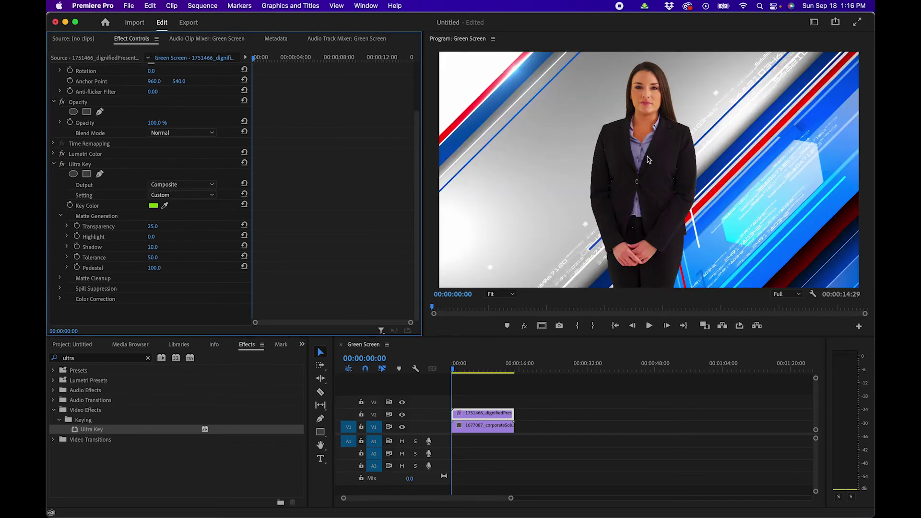
key(space)
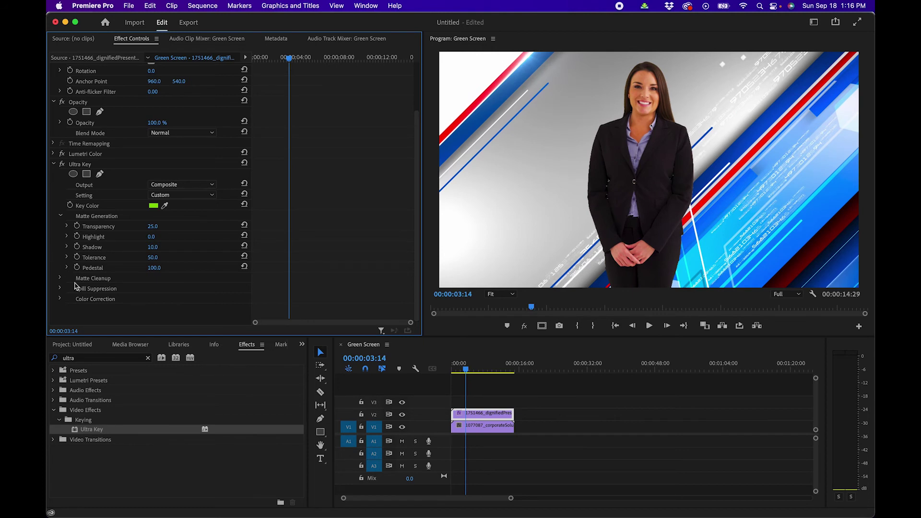
click(60, 279)
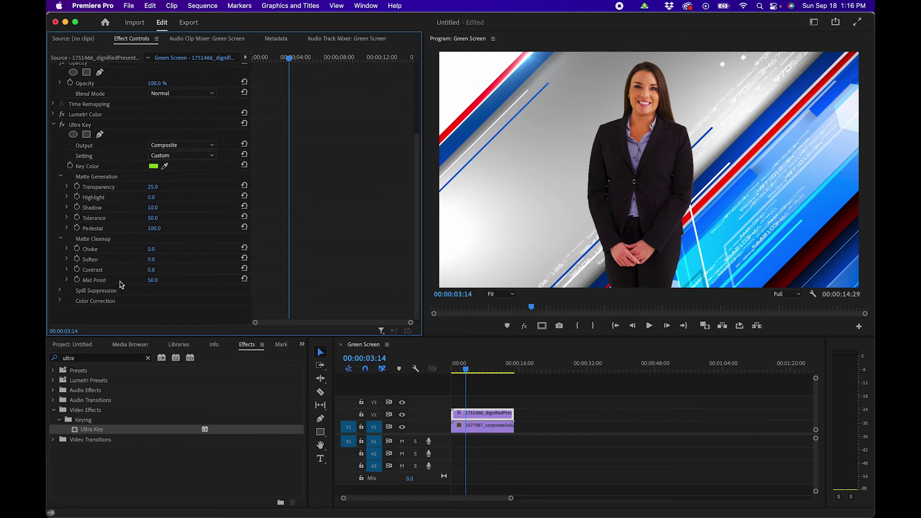
Set Matte Cleanup Choke to 1 and Soften to 2
click(151, 248)
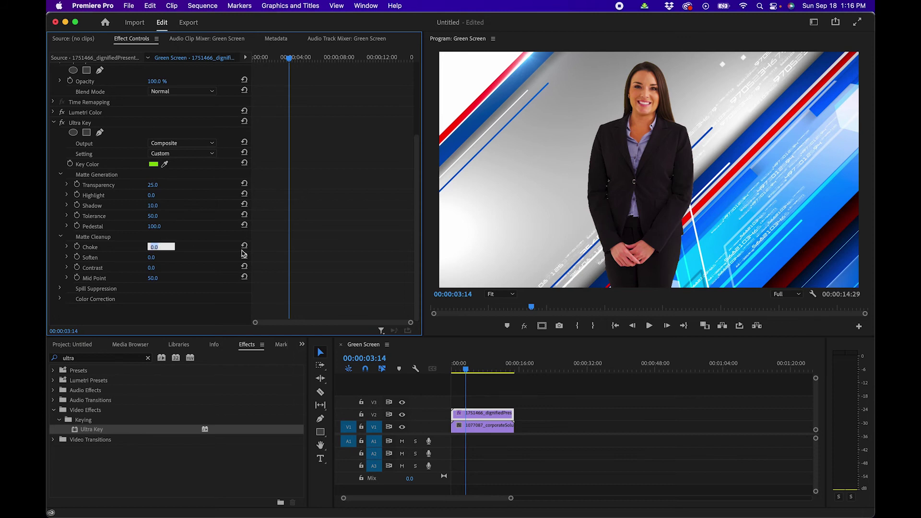
text(1)
key(Return)
click(151, 258)
text(2)
key(Return)
Raise the presenter's luminance in Ultra Key's Color Correction settings
click(59, 298)
scroll(114, 301, down, 2)
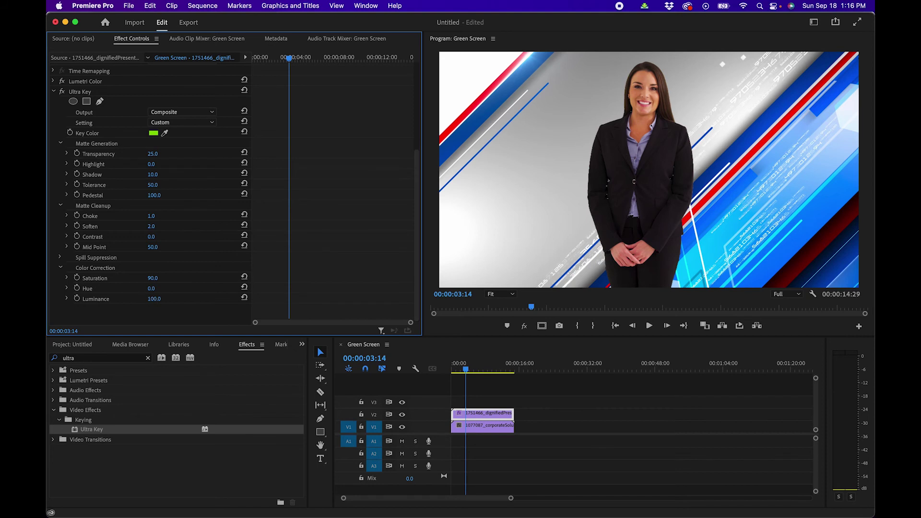
drag(154, 298, 160, 298)
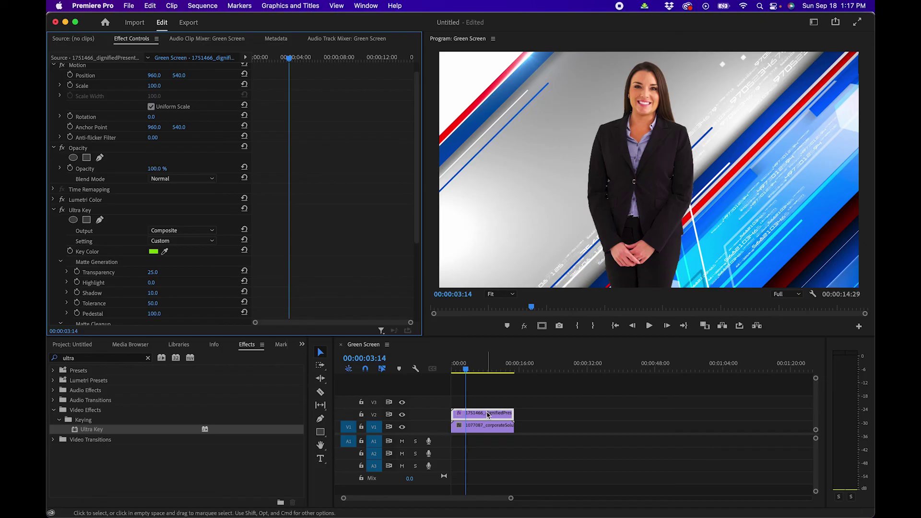
Hide the V1 corporate background and display the Program Monitor's Transparency Grid
click(479, 428)
click(402, 426)
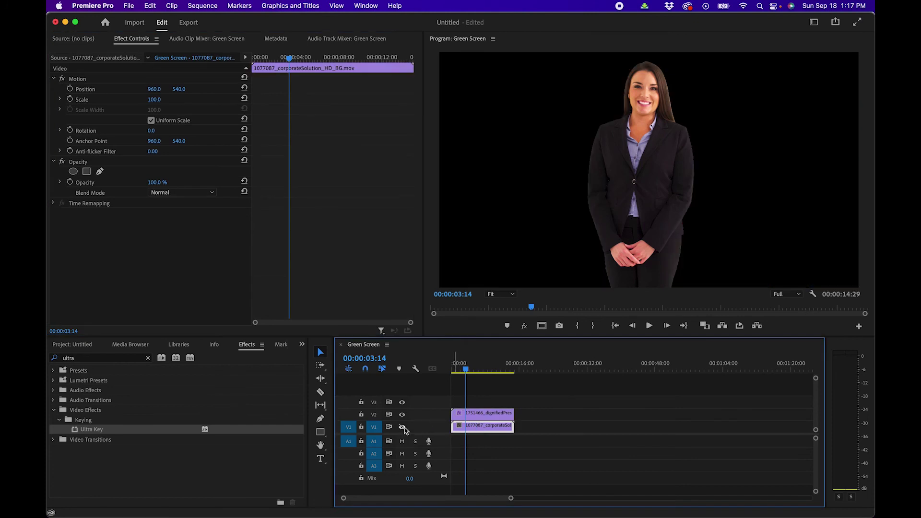
click(472, 414)
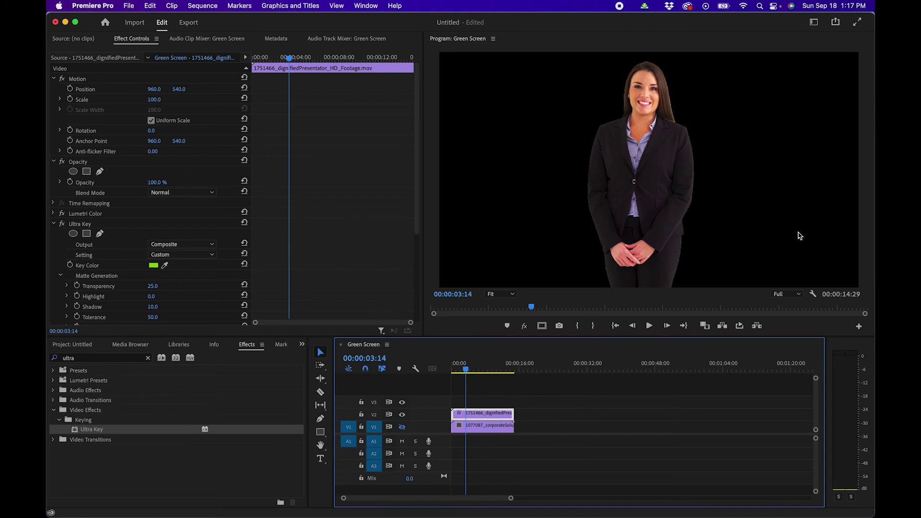
click(813, 295)
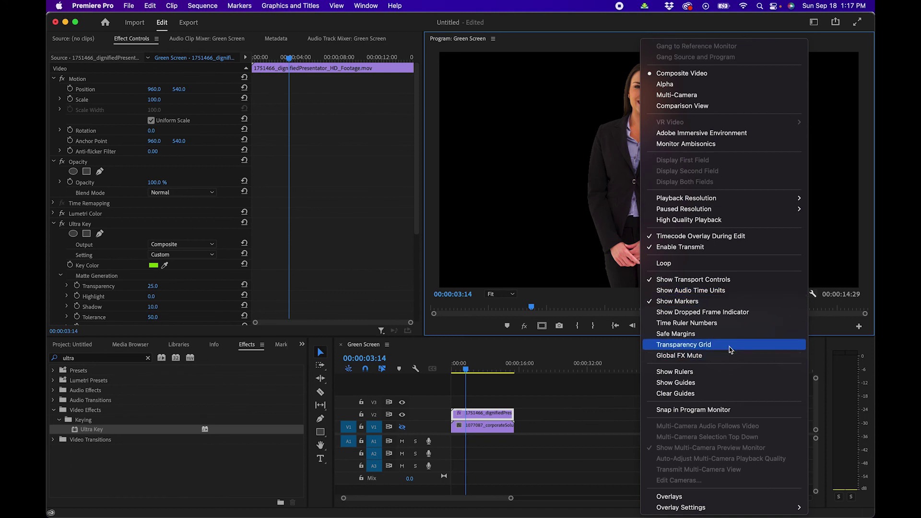
click(720, 345)
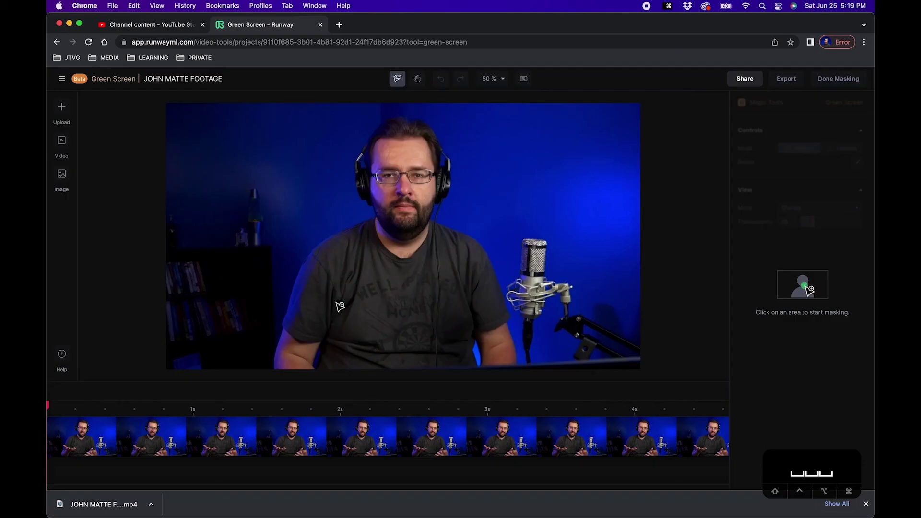
Mark the presenter's shirt as the subject to keep, then try to exclude the microphone from the mask
click(329, 302)
alt+click(528, 286)
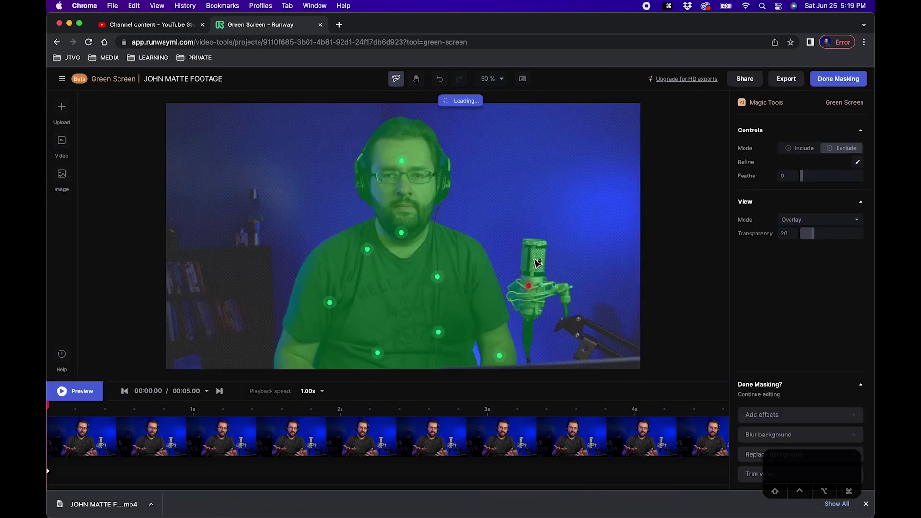